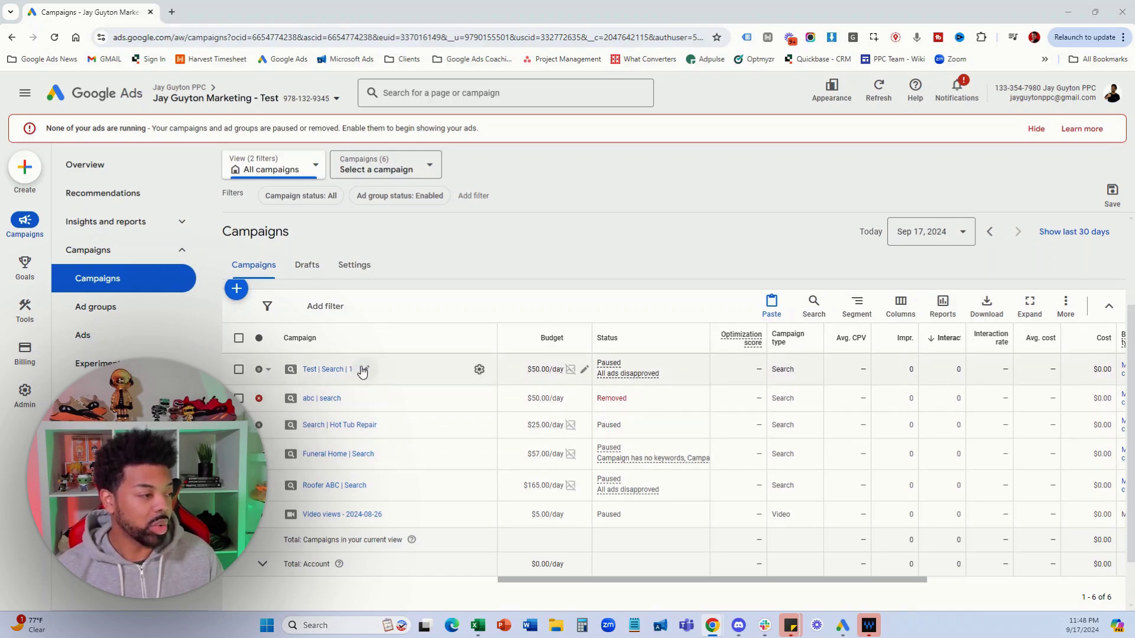
# Step: Open the settings panel for the Test | Search | 1 campaign from its row
pyautogui.click(478, 370)
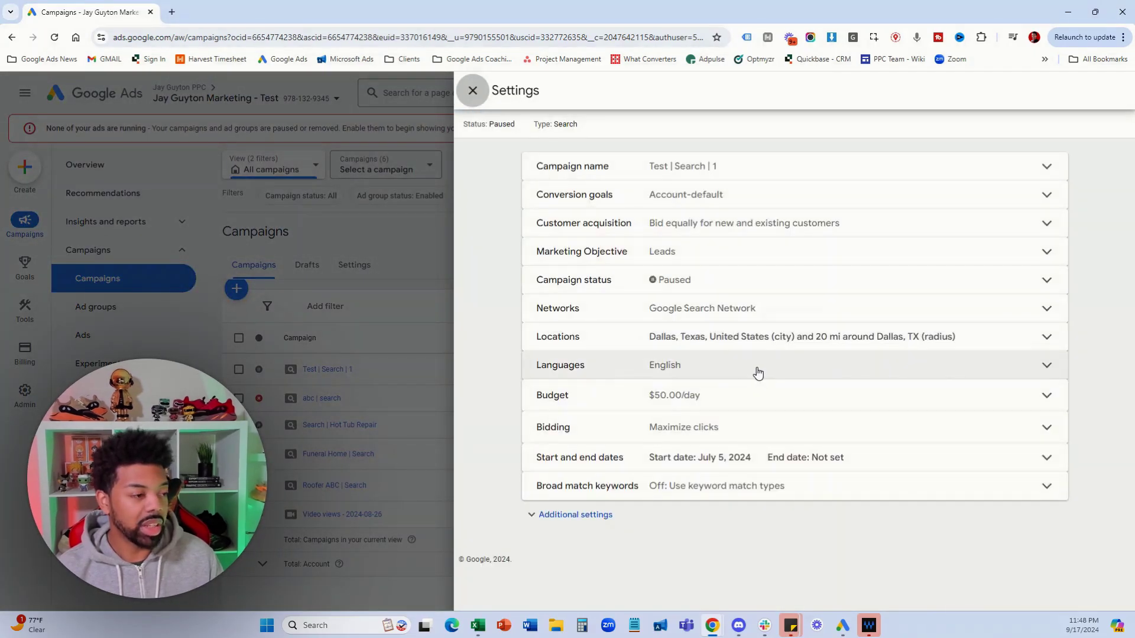
# Step: Expand the Languages setting and show the available languages, with only English ticked
pyautogui.click(714, 372)
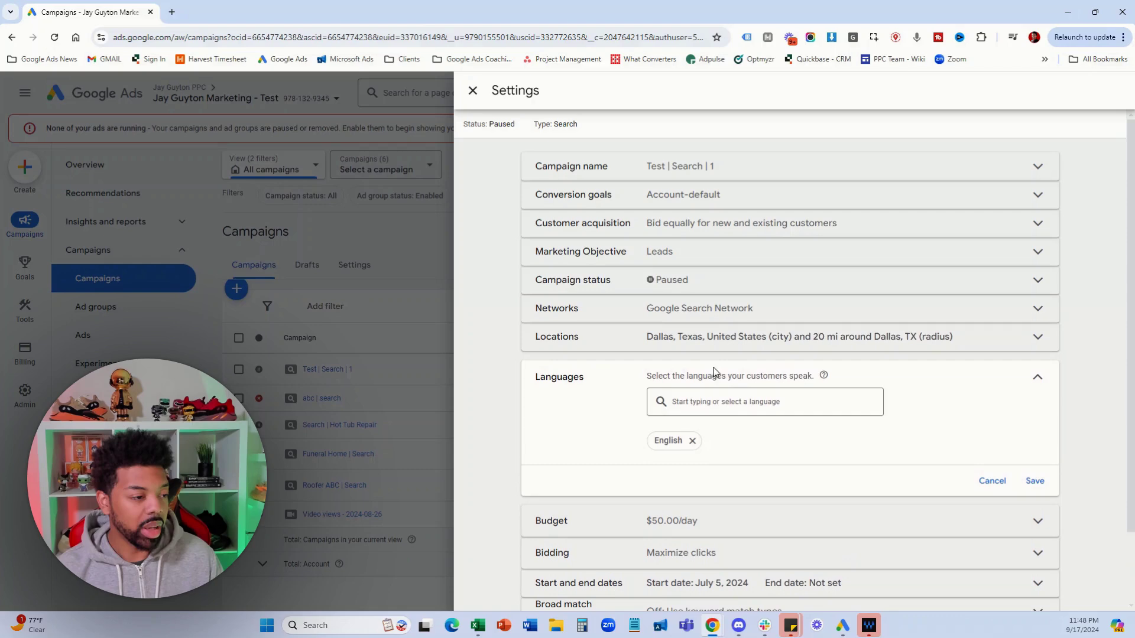
pyautogui.click(692, 404)
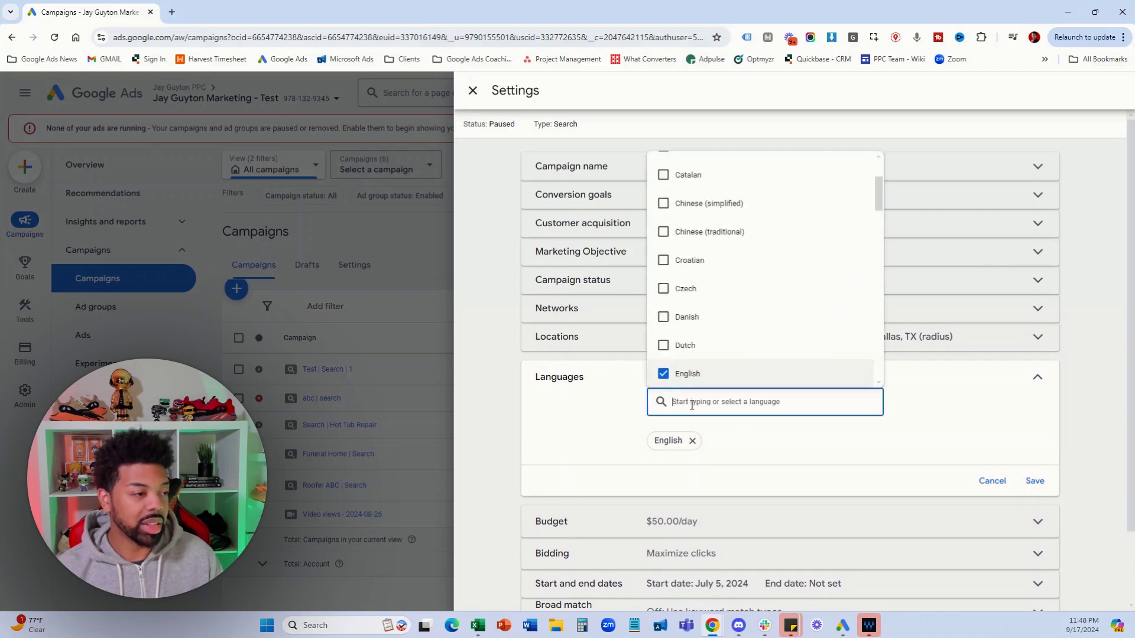
pyautogui.scroll(-3, 683, 307)
pyautogui.scroll(-2, 700, 322)
pyautogui.scroll(-1, 695, 323)
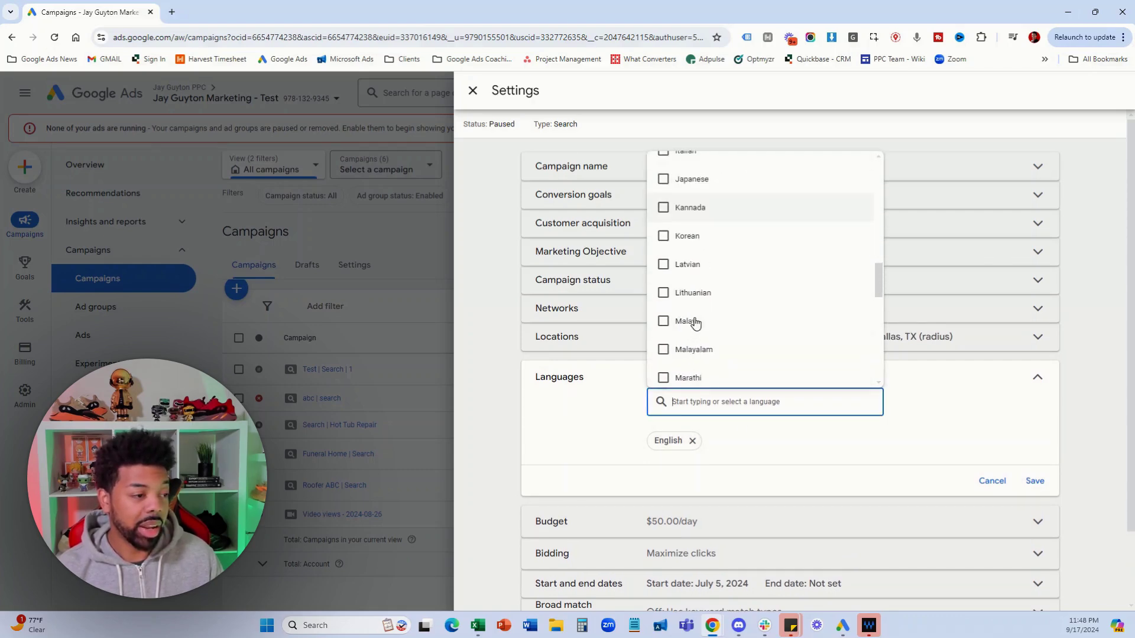
pyautogui.scroll(-5, 695, 324)
pyautogui.scroll(-1, 696, 323)
pyautogui.scroll(6, 695, 323)
pyautogui.scroll(3, 695, 323)
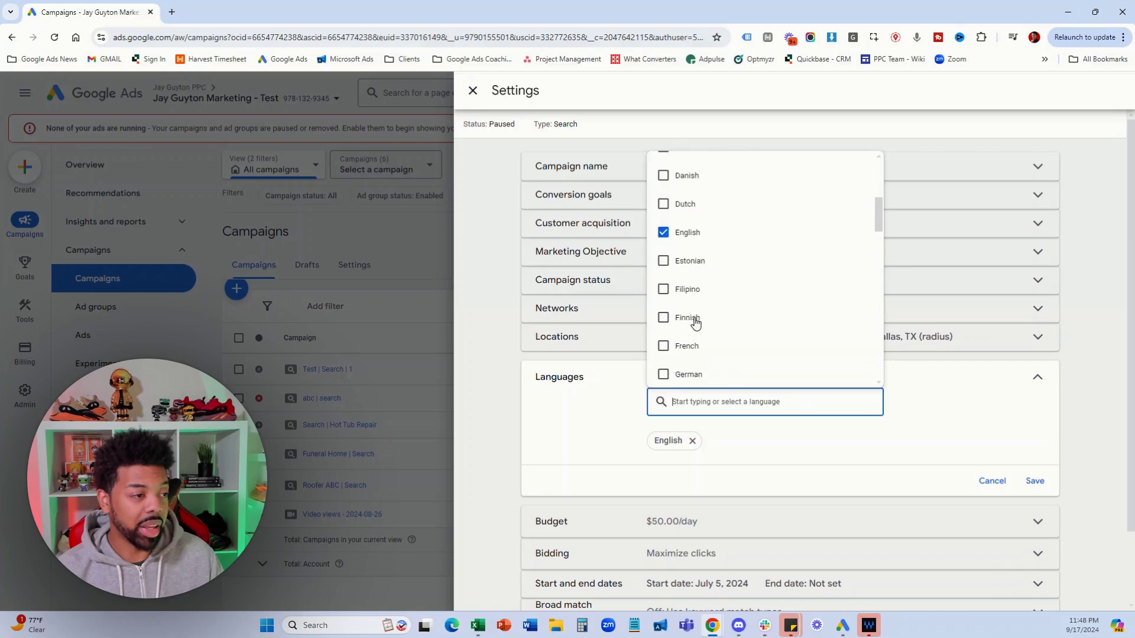
pyautogui.scroll(3, 696, 322)
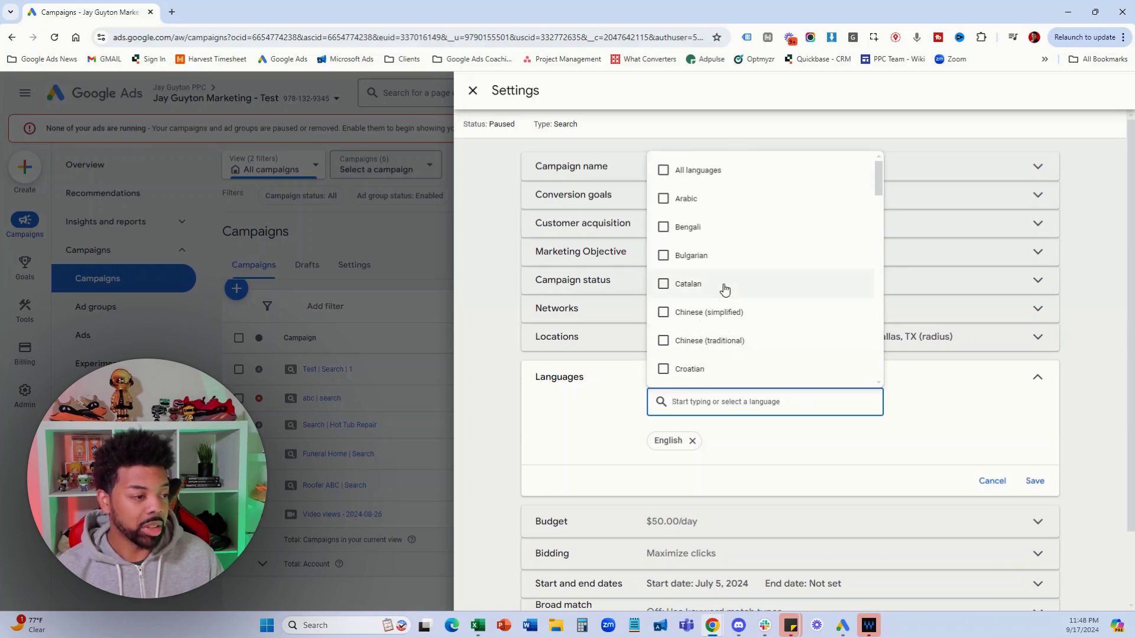
# Step: Tick and then untick All languages so no target languages remain selected
pyautogui.click(681, 172)
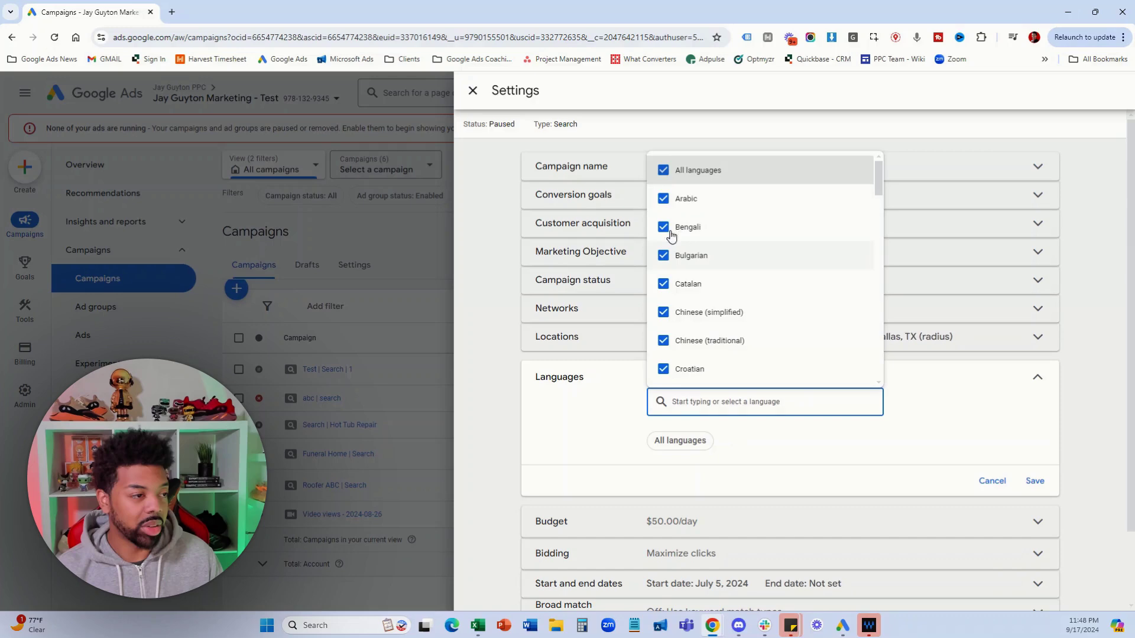
pyautogui.click(663, 171)
pyautogui.click(761, 433)
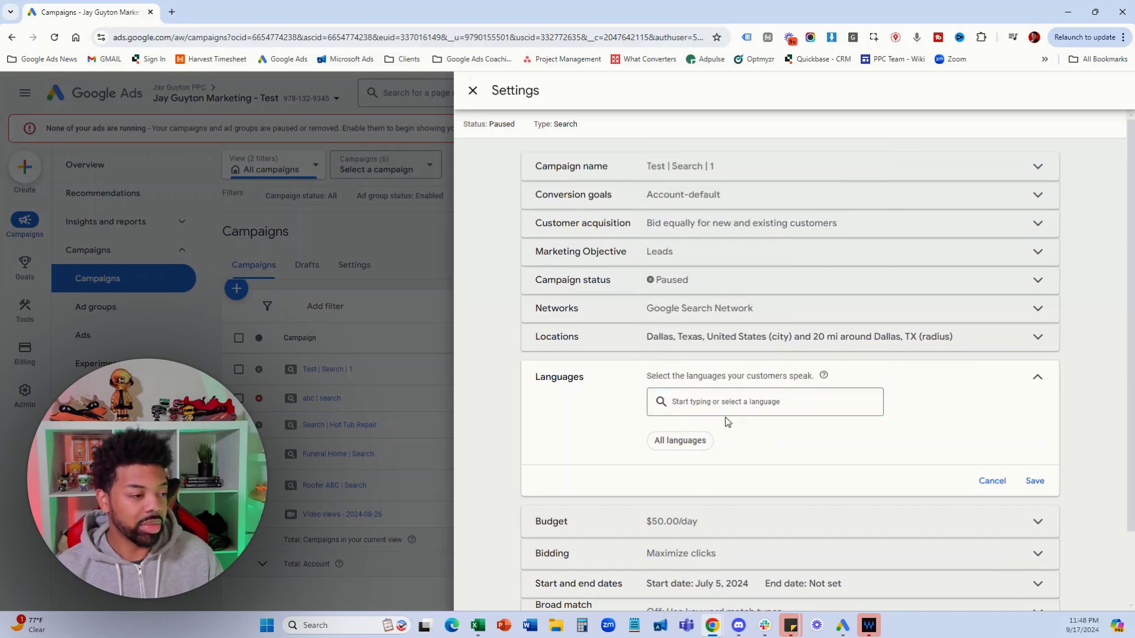
# Step: Narrow the language search to 'e' and tick English as the only language
pyautogui.click(725, 407)
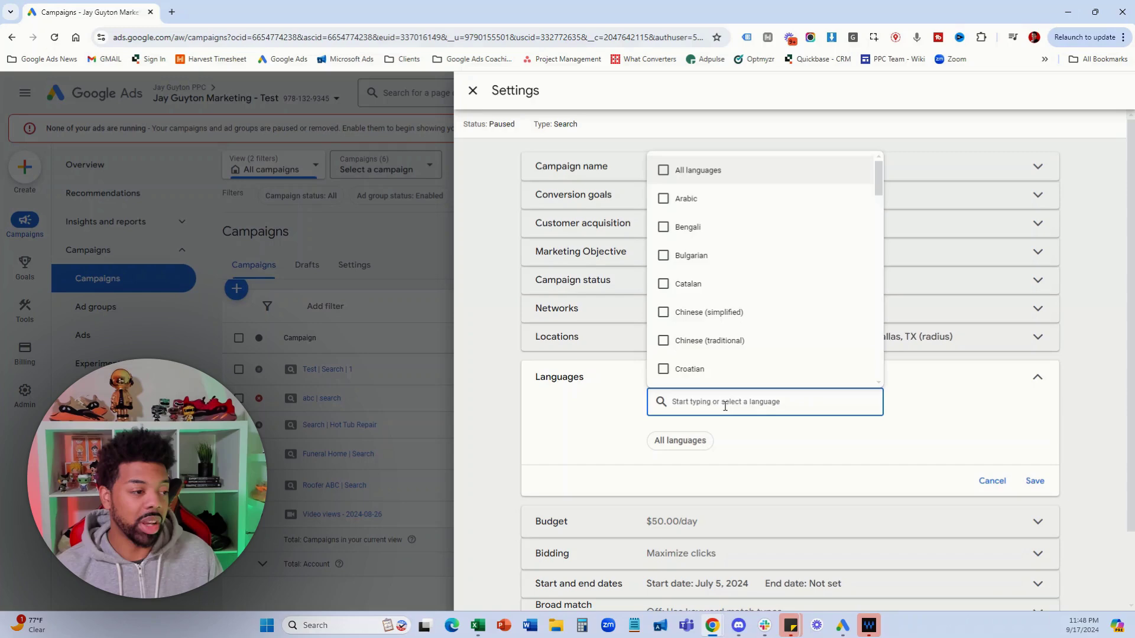
pyautogui.scroll(-2, 700, 322)
pyautogui.scroll(-1, 689, 324)
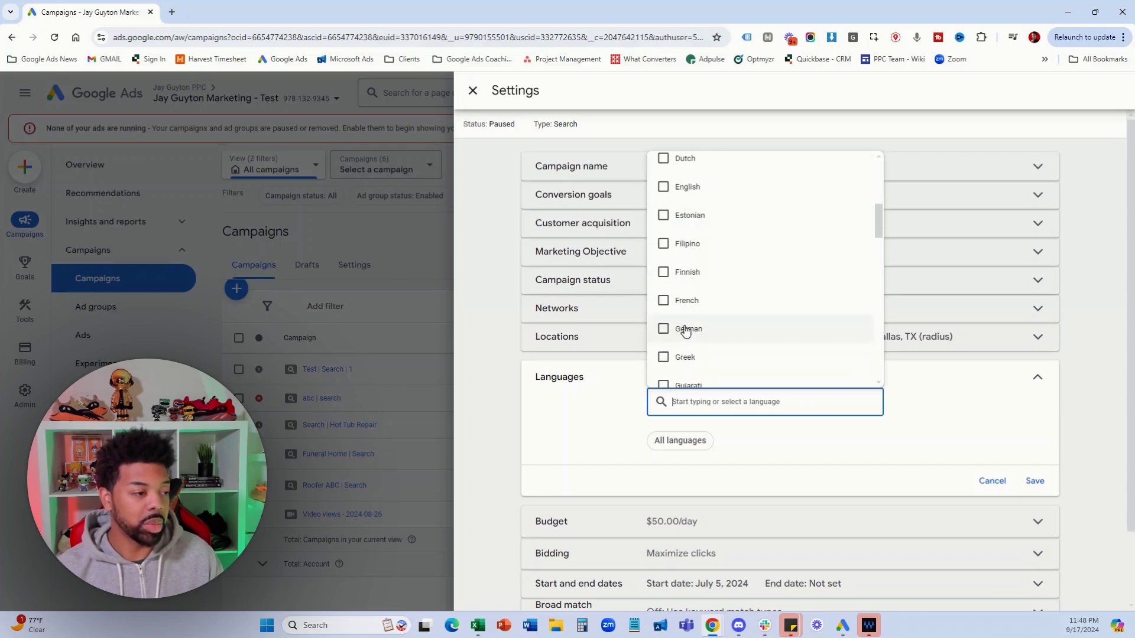
pyautogui.scroll(-1, 679, 336)
pyautogui.scroll(-2, 672, 349)
pyautogui.scroll(-1, 671, 346)
pyautogui.scroll(-1, 670, 345)
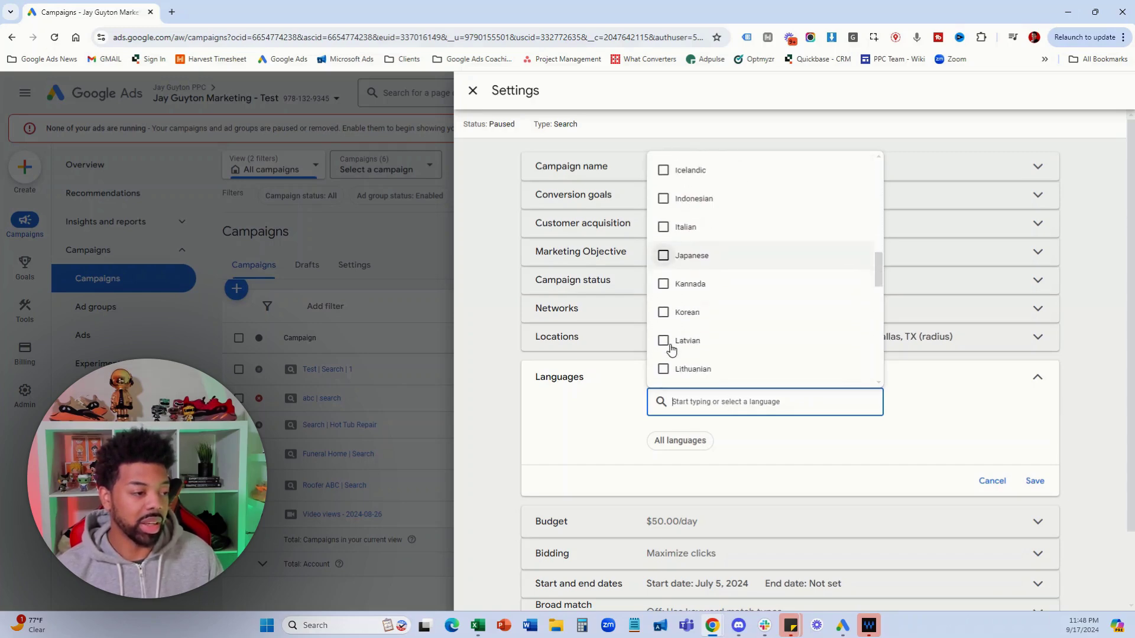
pyautogui.write('eng')
pyautogui.press('BackSpace')
pyautogui.press('BackSpace')
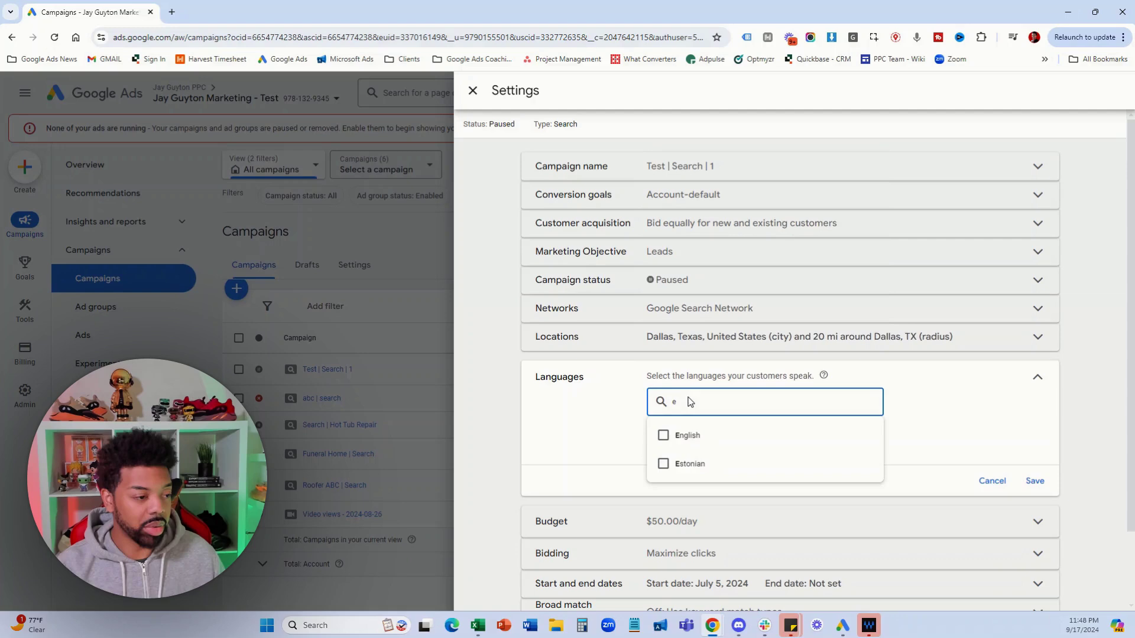
pyautogui.click(663, 434)
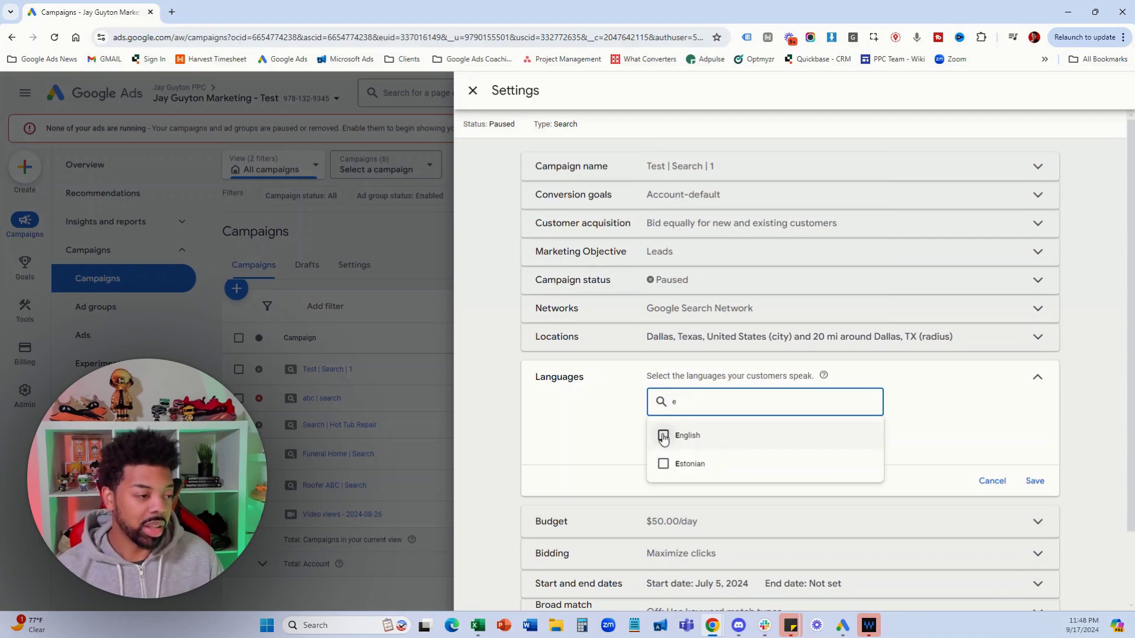
pyautogui.click(914, 422)
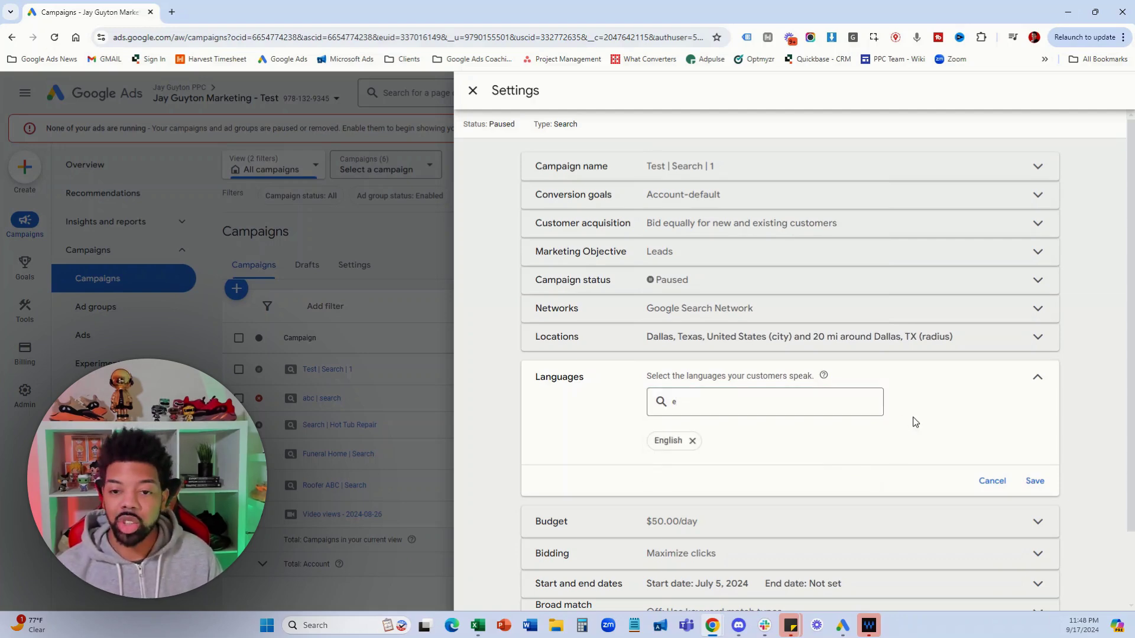